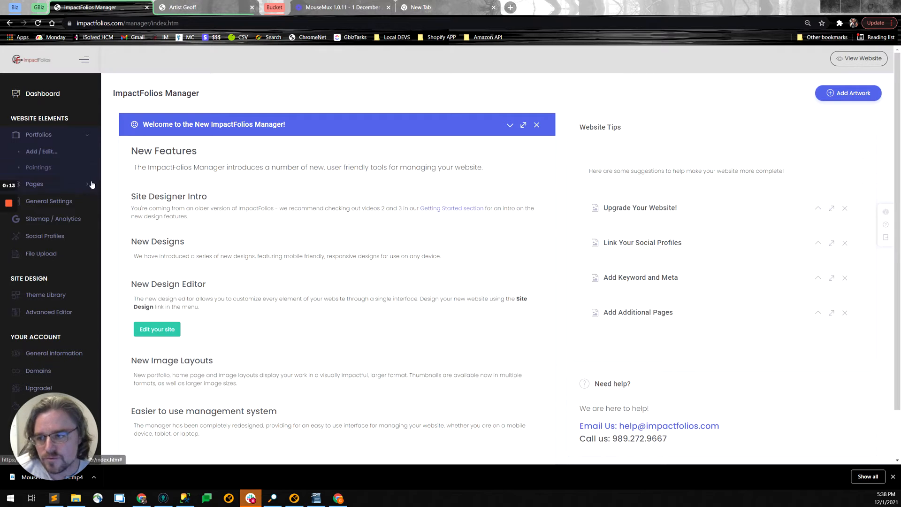
# Step: Open the Paintings portfolio in the website manager and view its artwork upload form
pyautogui.click(46, 134)
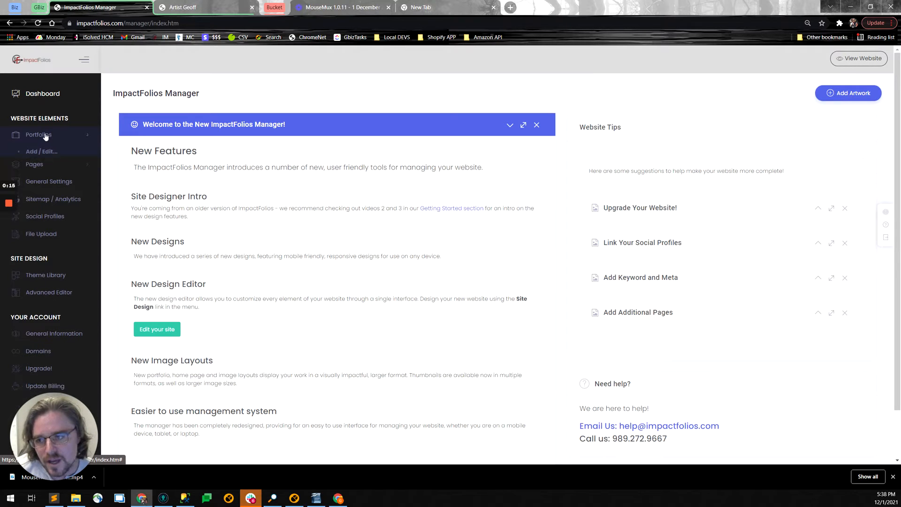
pyautogui.click(46, 134)
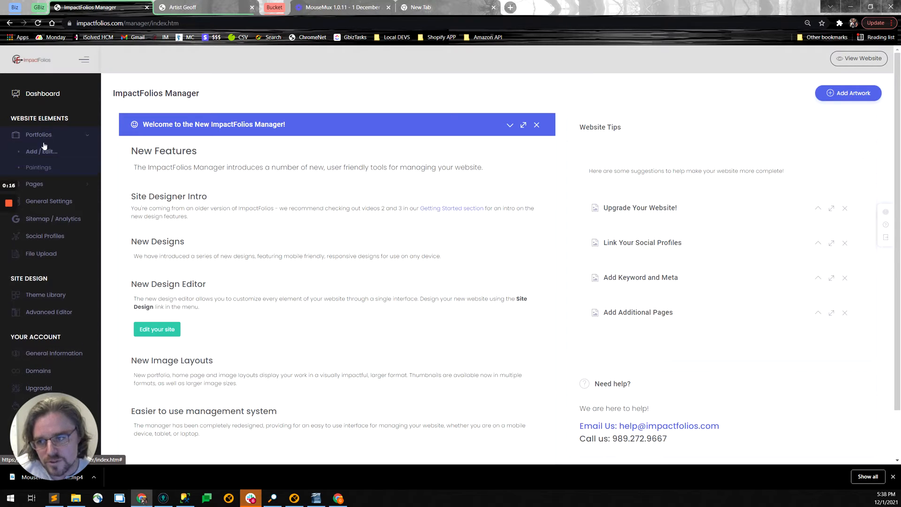
pyautogui.click(36, 169)
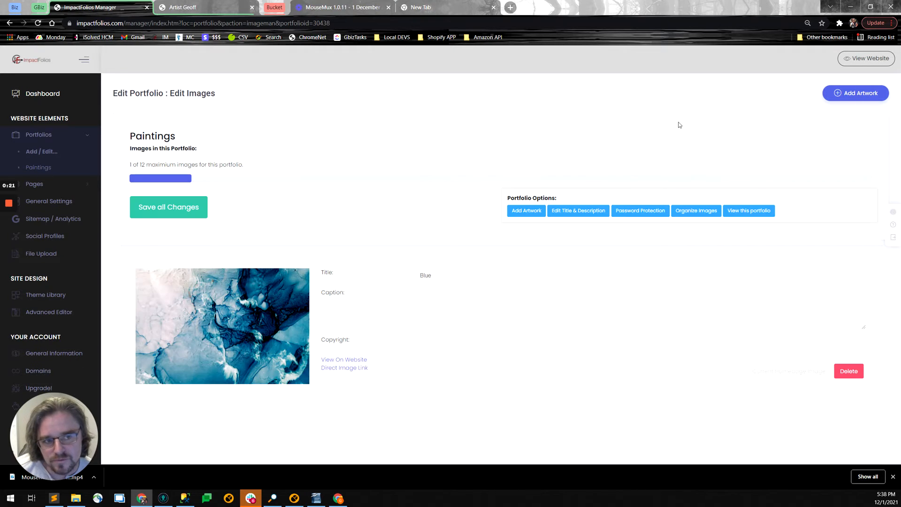
pyautogui.click(862, 94)
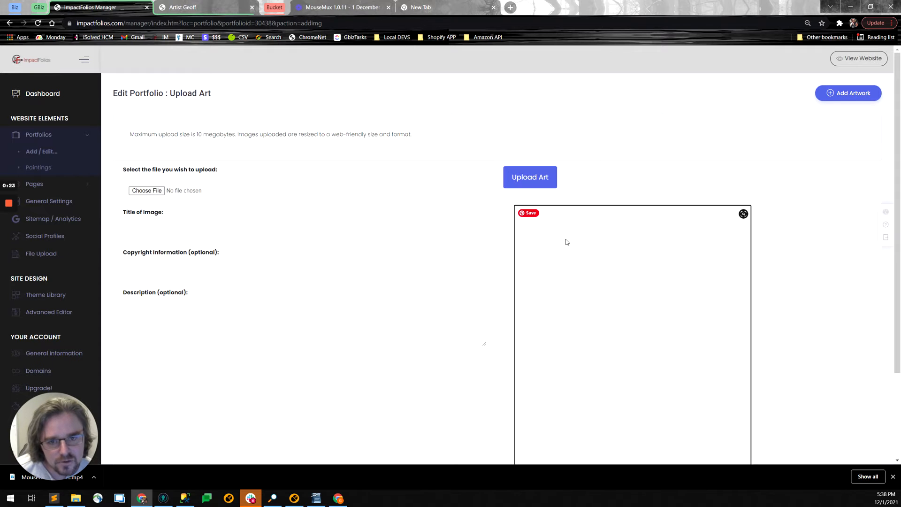
# Step: Create a new portfolio named "Photography" with the description "My photography."
pyautogui.click(37, 153)
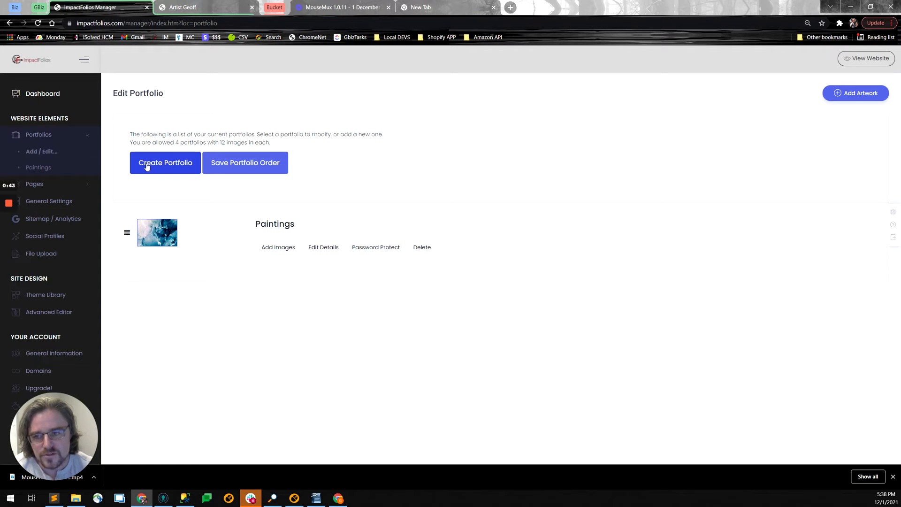
pyautogui.click(147, 167)
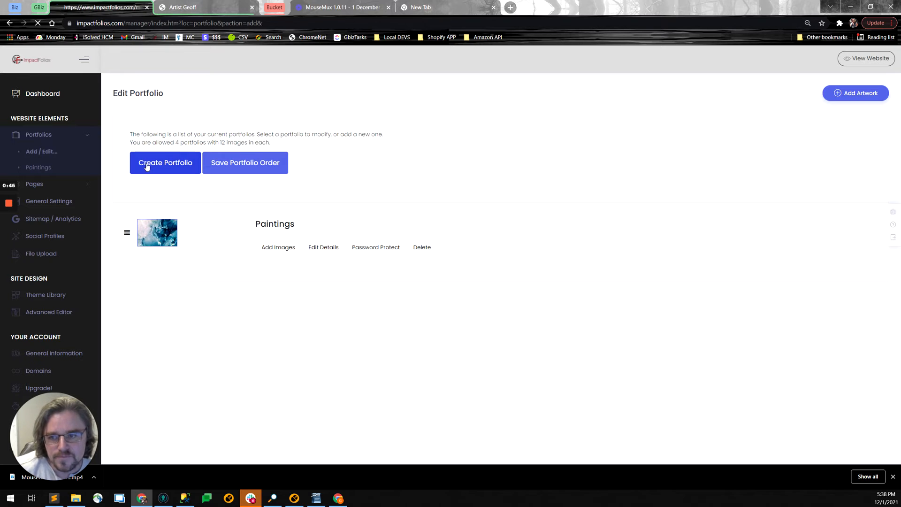
pyautogui.click(262, 227)
pyautogui.write('Pho')
pyautogui.press('Down')
pyautogui.press('Return')
pyautogui.press('Tab')
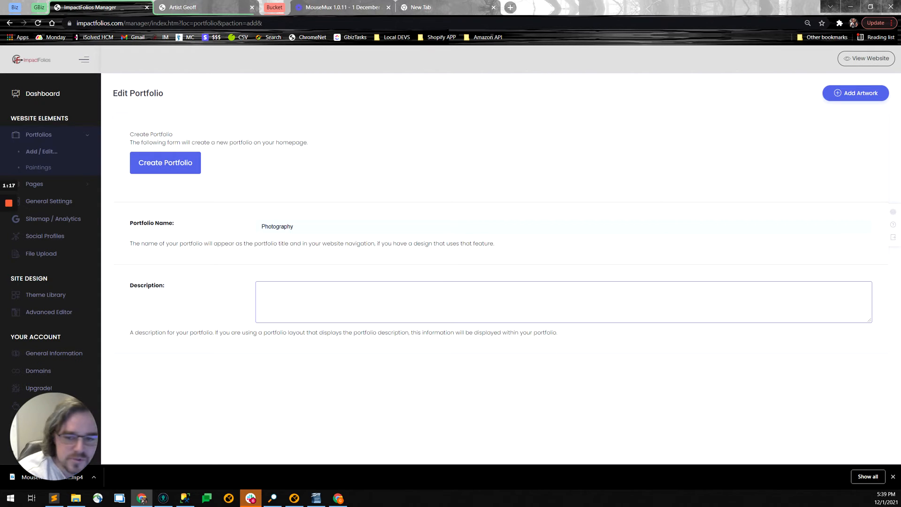
pyautogui.write('My photogrph')
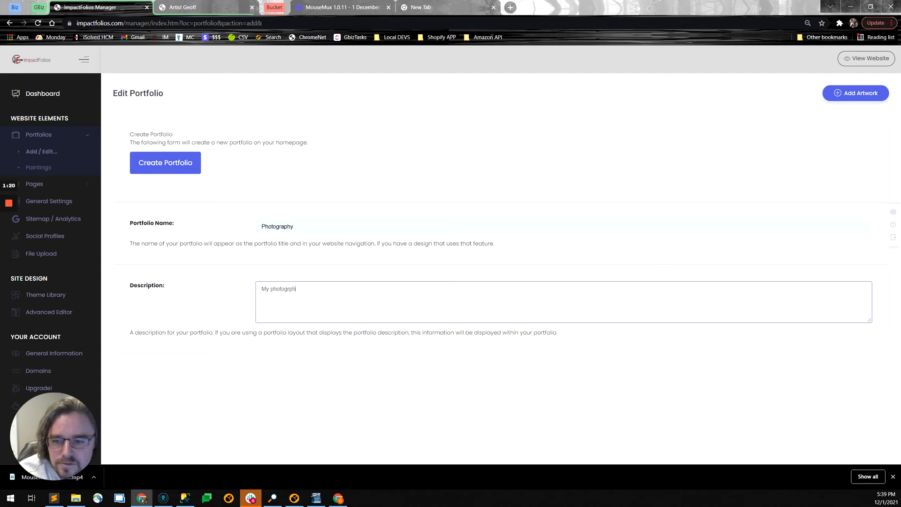
pyautogui.press('BackSpace')
pyautogui.write('aphy')
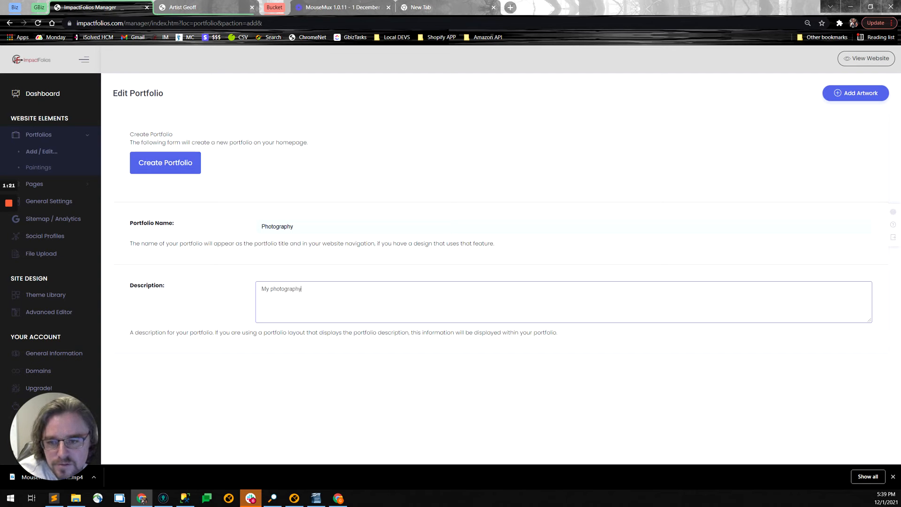
pyautogui.click(167, 163)
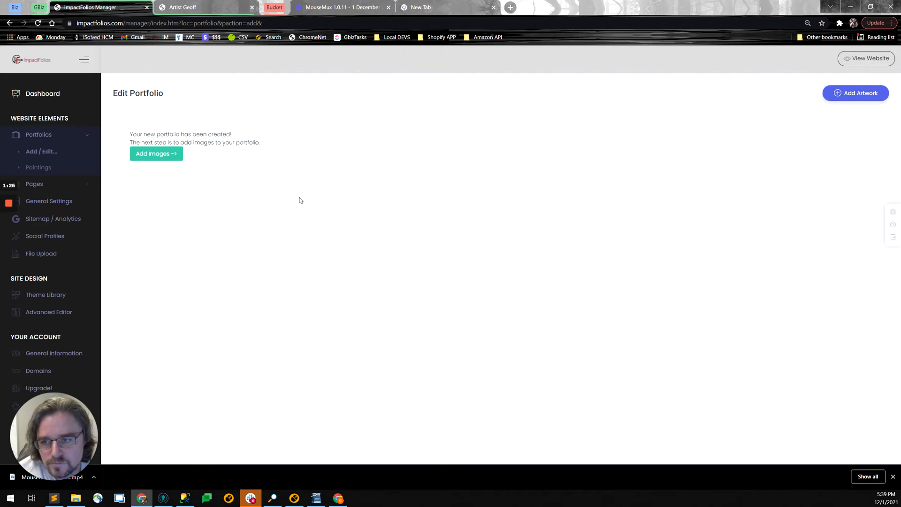
# Step: Start adding artwork to the new Photography portfolio, using the image file iStock-95111484.jpg
pyautogui.click(163, 156)
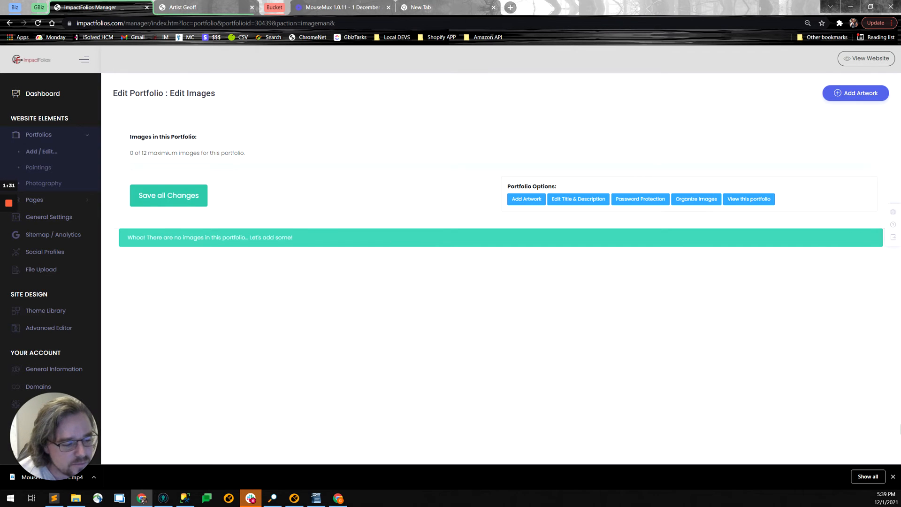
pyautogui.hotkey('alt', 'Tab')
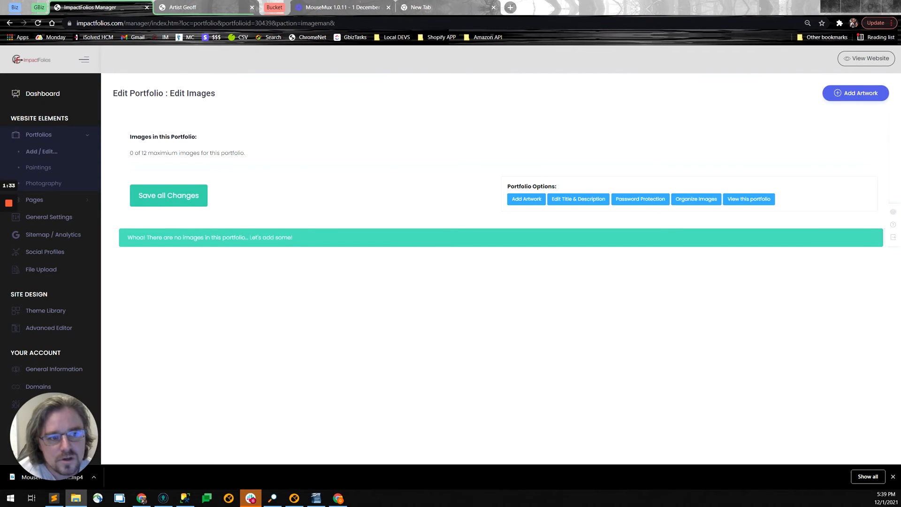
pyautogui.click(850, 94)
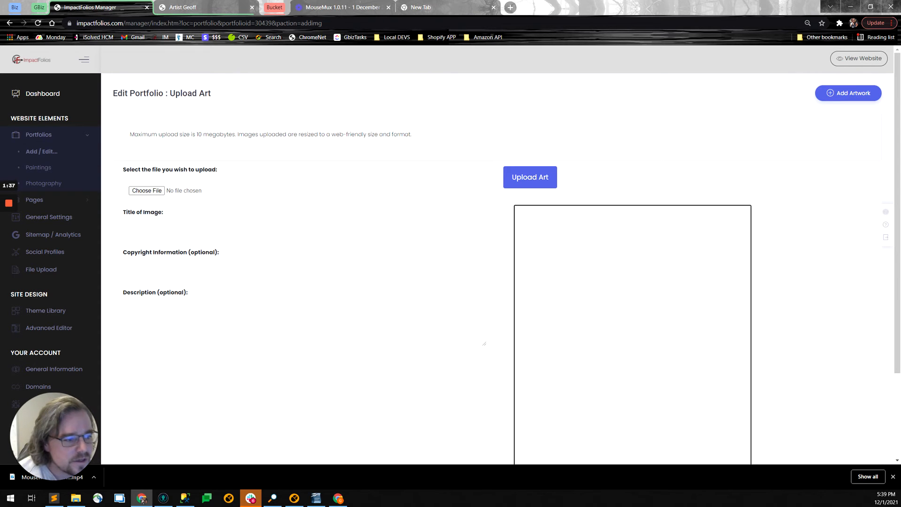
pyautogui.moveTo(900, 155); pyautogui.dragTo(305, 190)
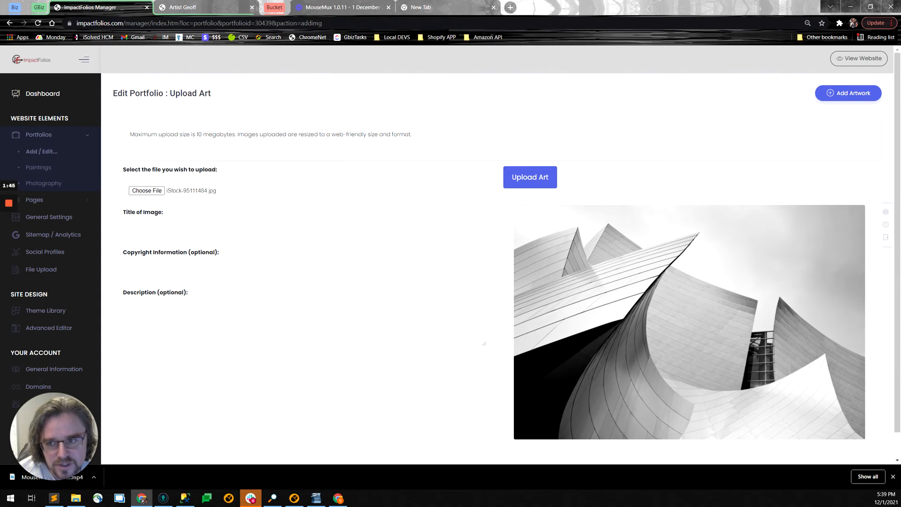
# Step: Title the image "Black and White Architecture", upload it, and return to the Photography portfolio
pyautogui.click(216, 232)
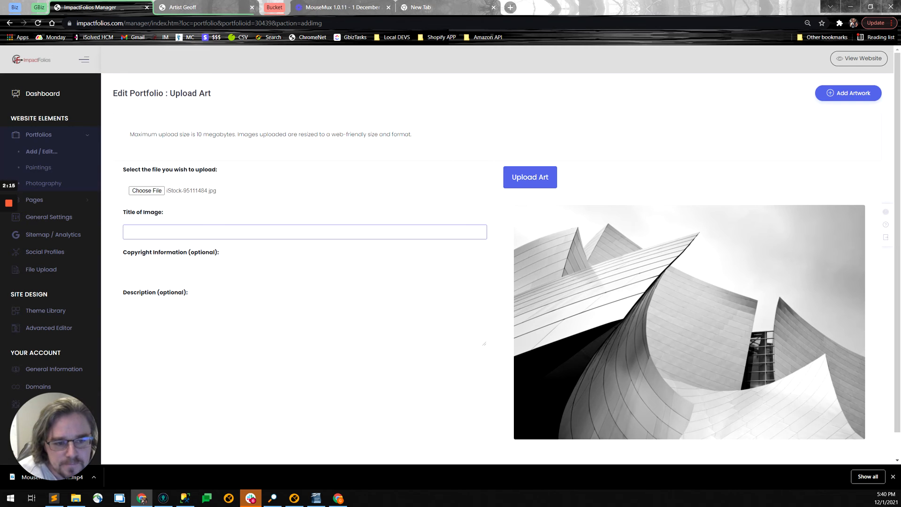
pyautogui.write('Black and White Architecture')
pyautogui.press('Tab')
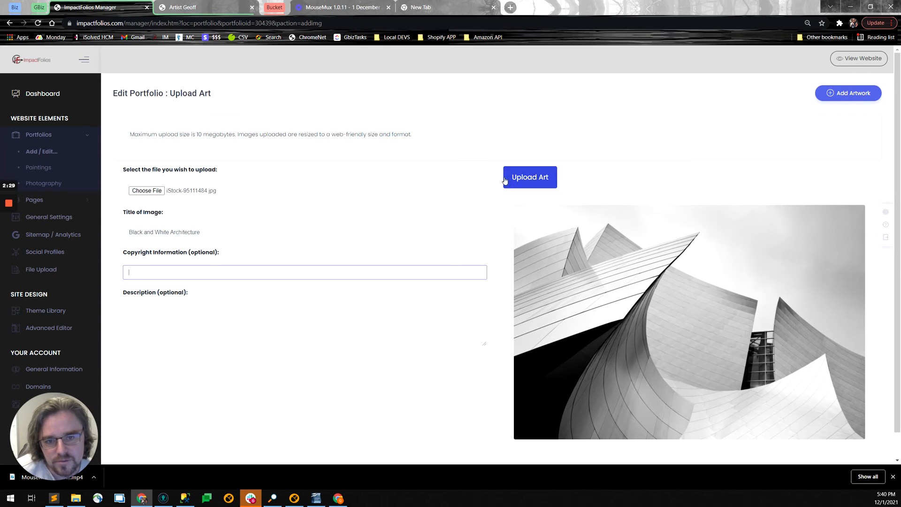
pyautogui.click(519, 179)
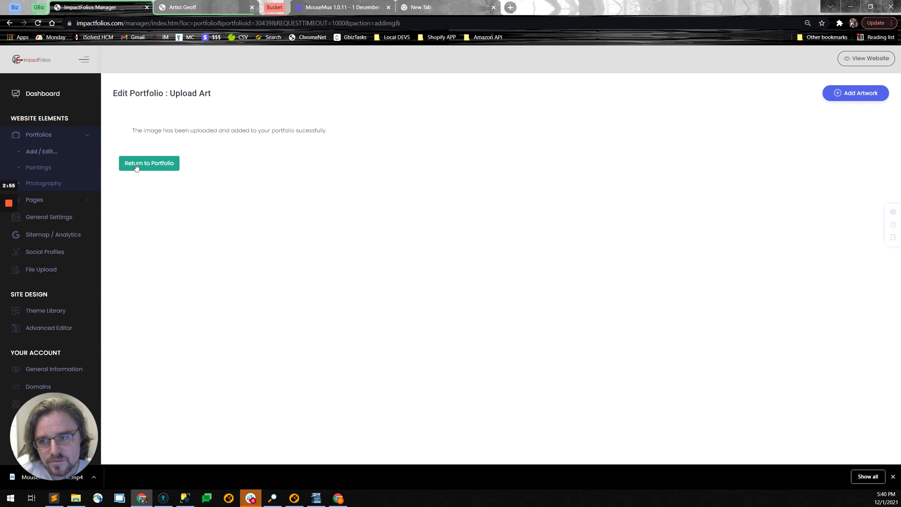
pyautogui.click(136, 167)
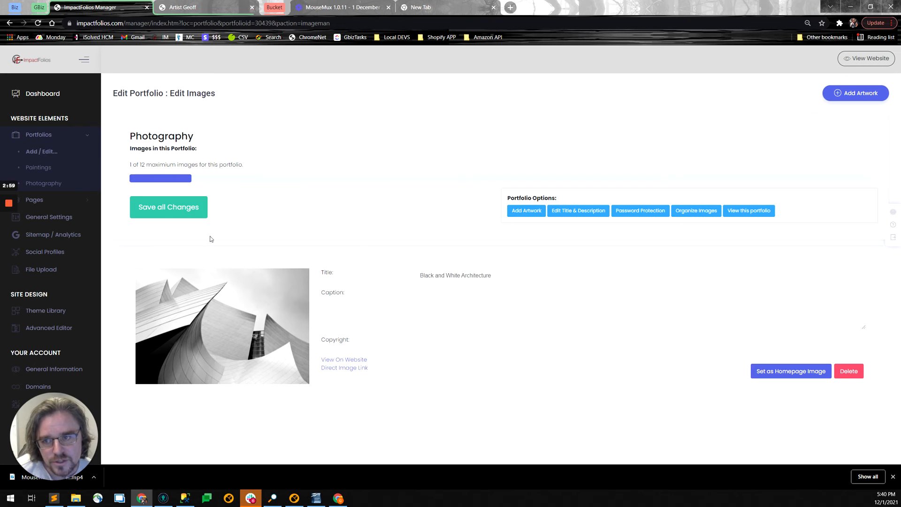
pyautogui.doubleClick(161, 136)
pyautogui.click(209, 172)
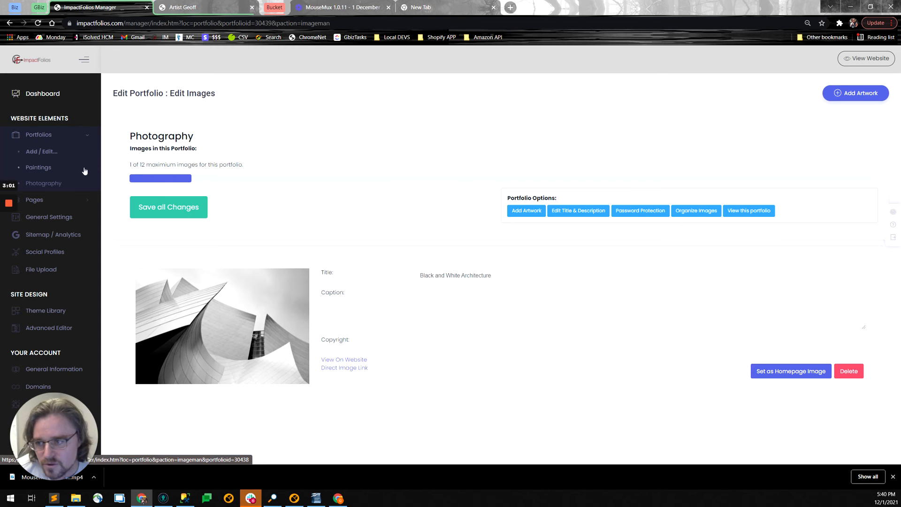
# Step: Open the list of portfolios in the manager and check the portfolios page on the public website
pyautogui.click(45, 153)
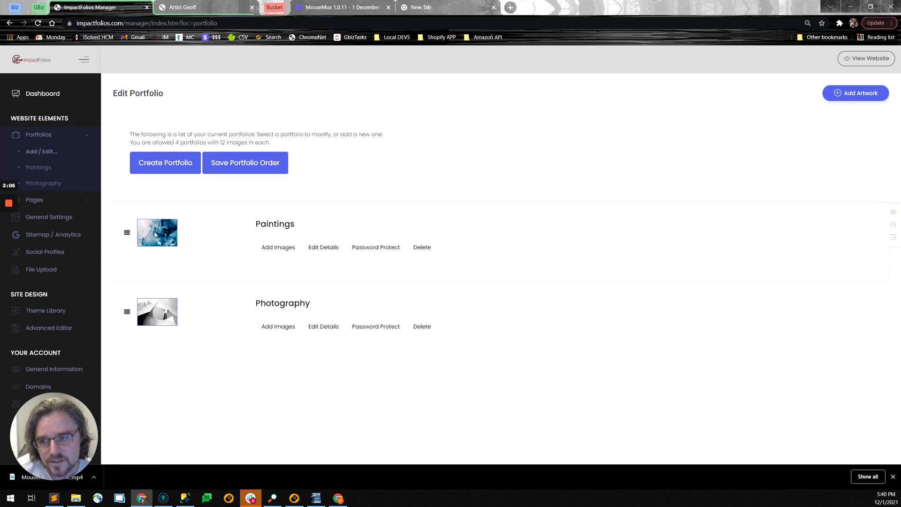
pyautogui.moveTo(134, 234)
pyautogui.mouseDown()
pyautogui.moveTo(134, 305)
pyautogui.moveTo(135, 249)
pyautogui.moveTo(124, 282)
pyautogui.moveTo(124, 242)
pyautogui.mouseUp()
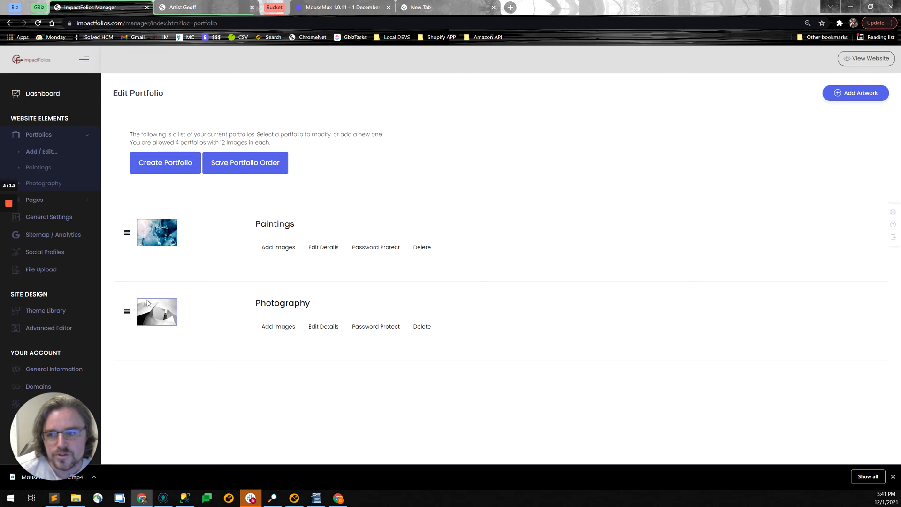
pyautogui.click(224, 7)
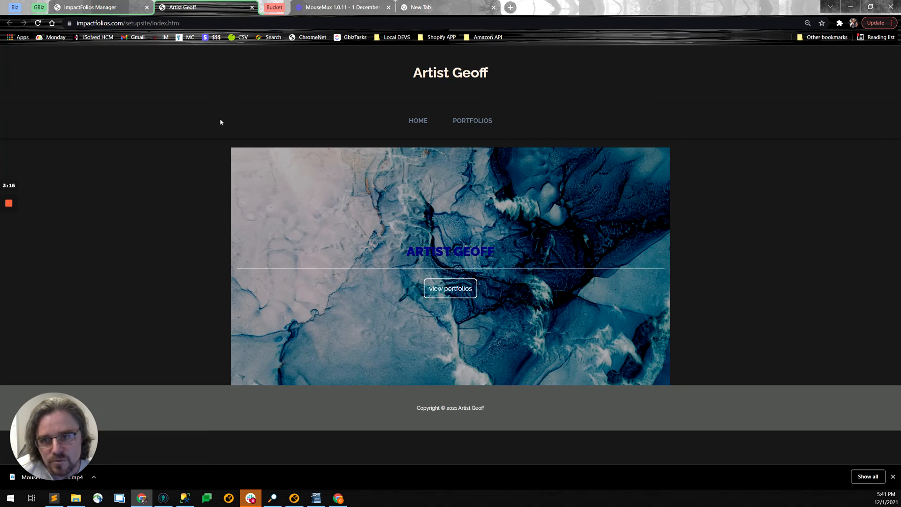
pyautogui.click(476, 121)
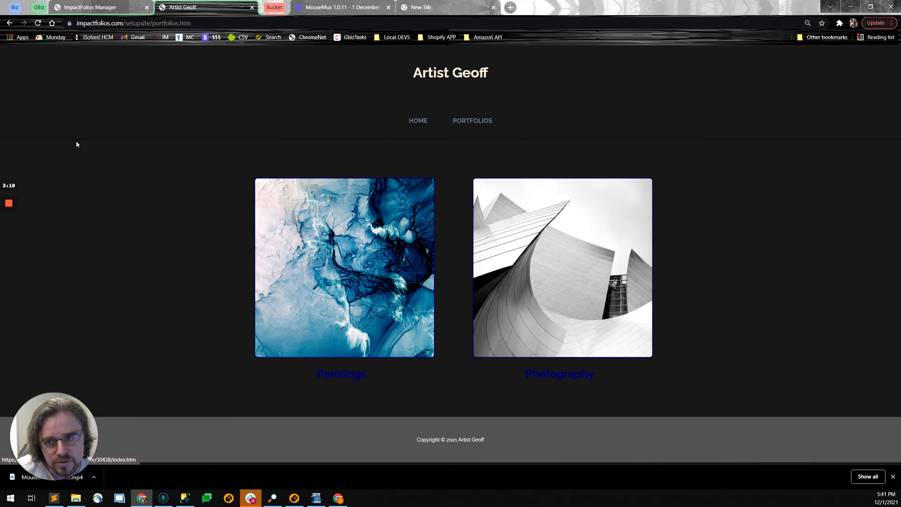
# Step: Back in the manager, move the Paintings portfolio below Photography and save the portfolio order
pyautogui.click(104, 10)
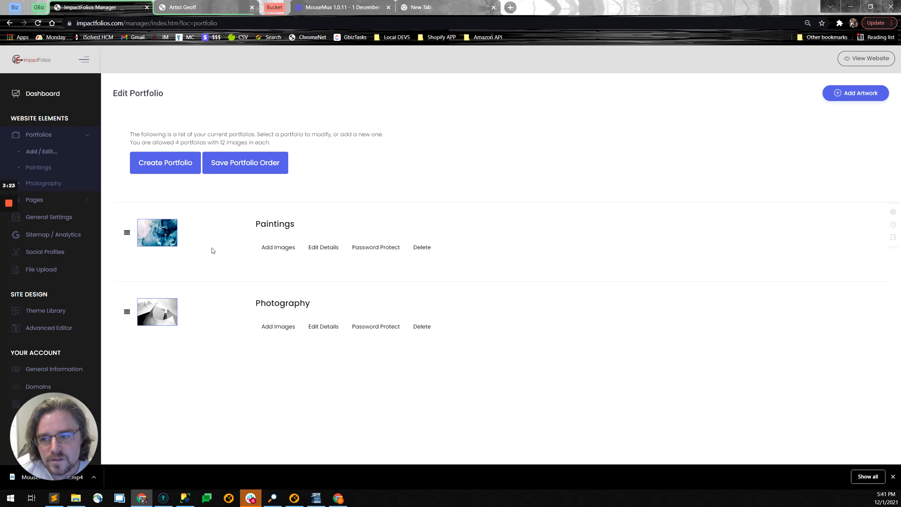
pyautogui.moveTo(129, 236); pyautogui.dragTo(126, 307)
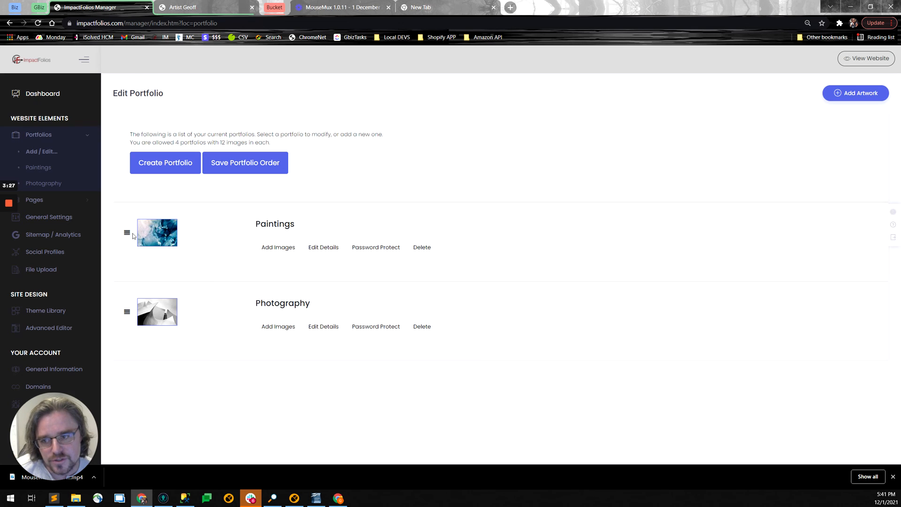
pyautogui.moveTo(134, 234); pyautogui.dragTo(139, 287)
pyautogui.click(236, 164)
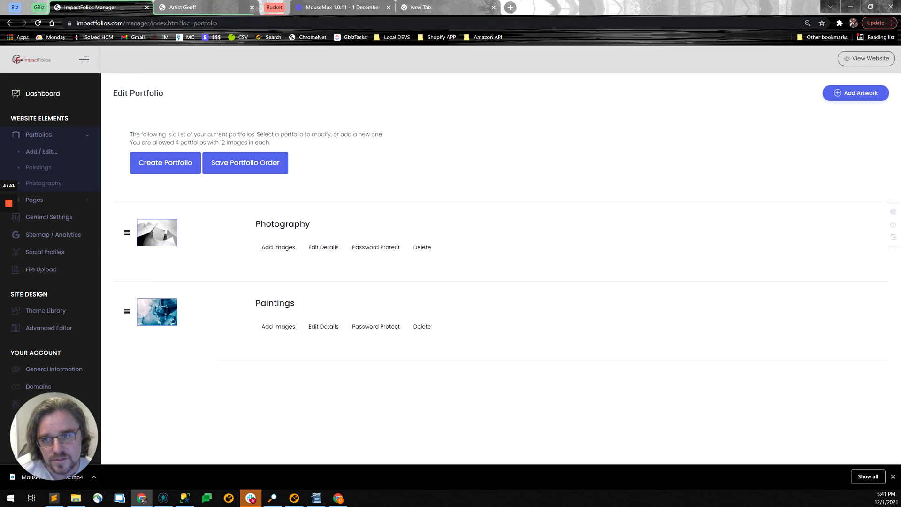
# Step: Reload the public portfolios page, view the Photography portfolio and its image at full size, and return to the manager
pyautogui.click(216, 7)
pyautogui.rightClick(319, 128)
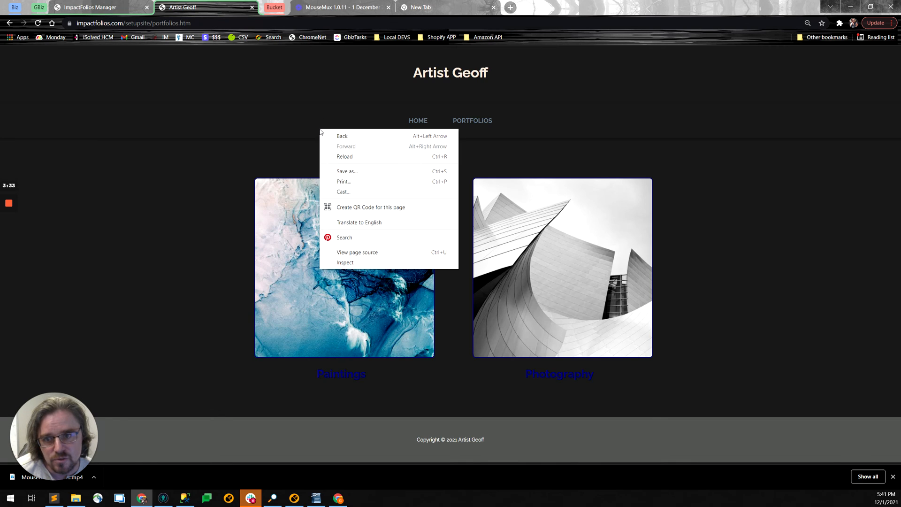
pyautogui.click(351, 158)
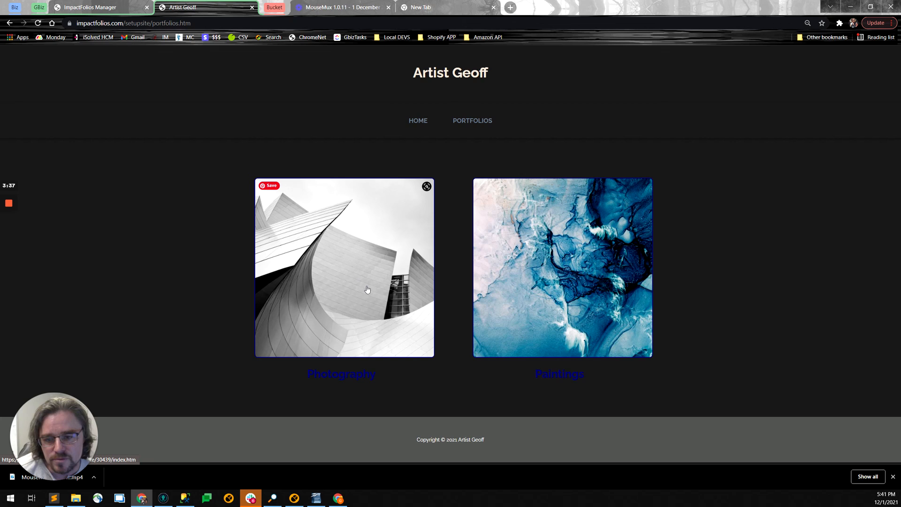
pyautogui.click(360, 345)
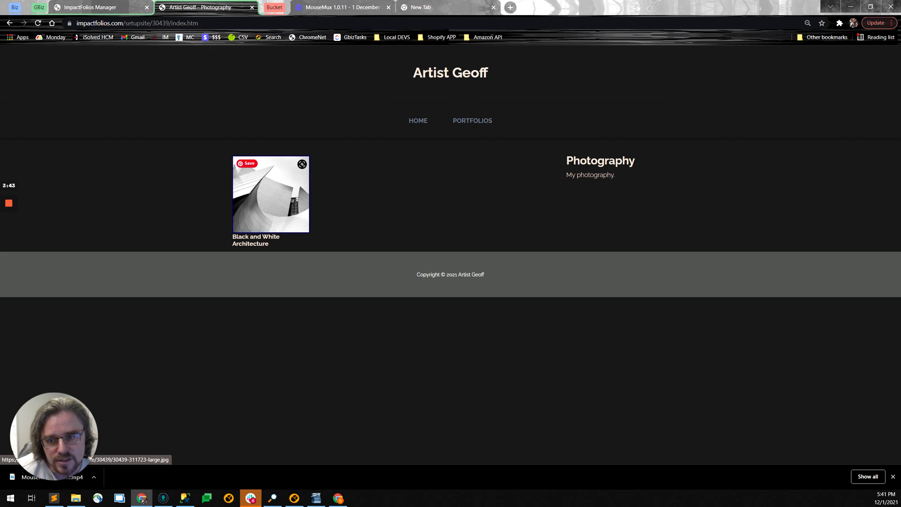
pyautogui.click(271, 194)
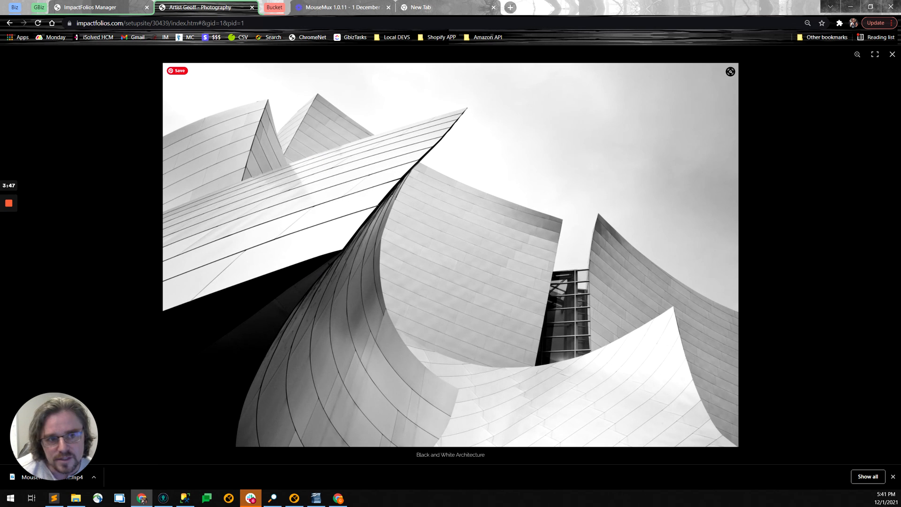
pyautogui.click(897, 56)
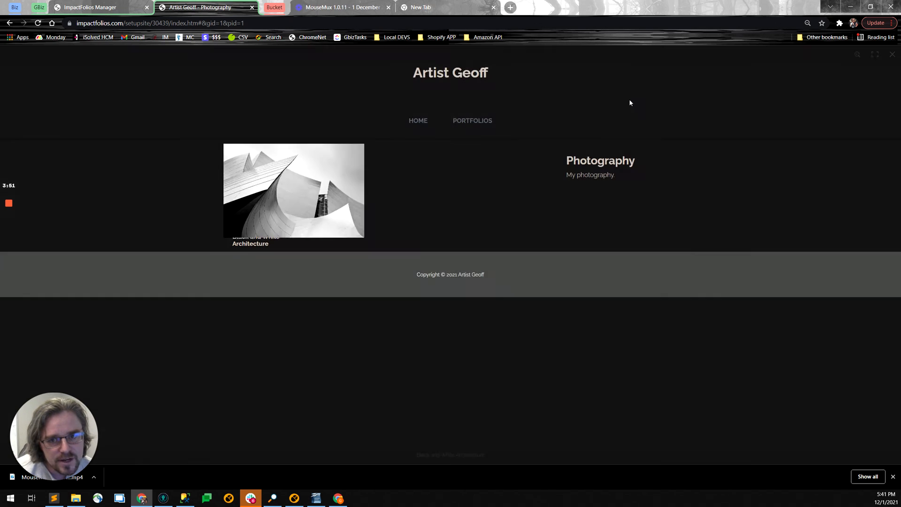
pyautogui.click(82, 14)
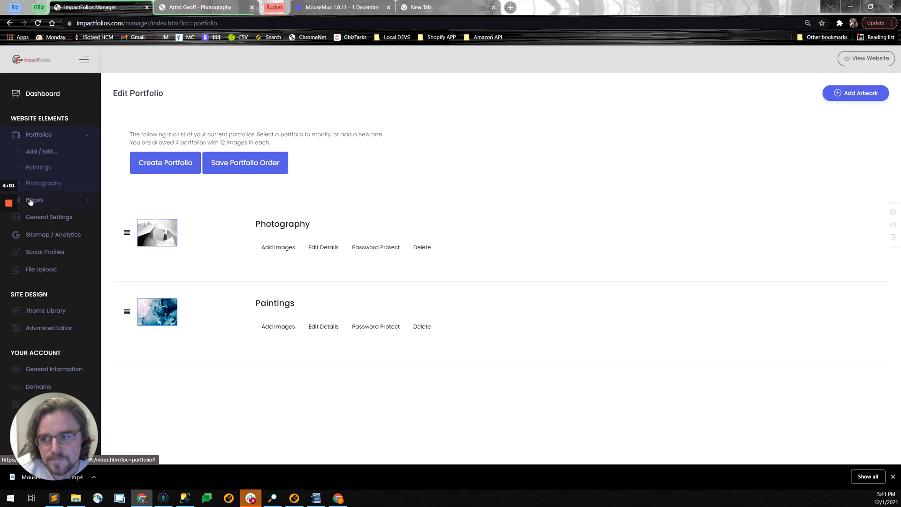
pyautogui.moveTo(4, 206)
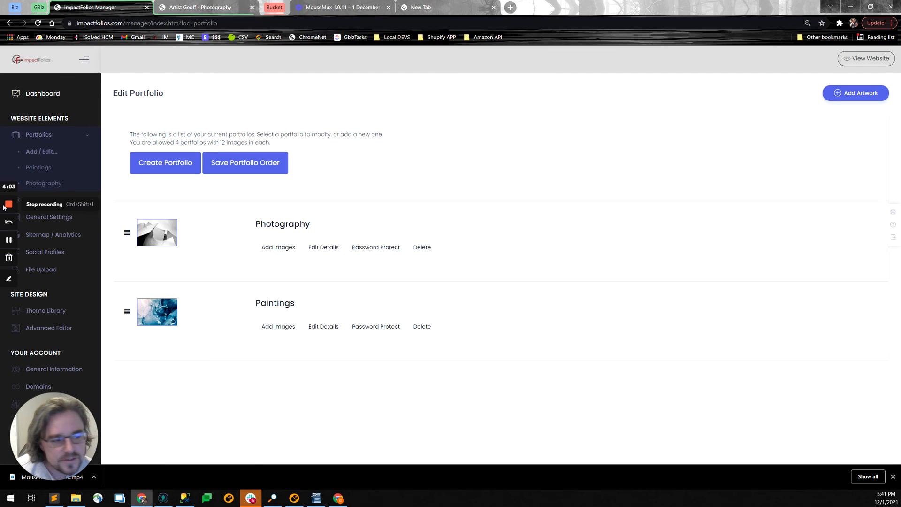